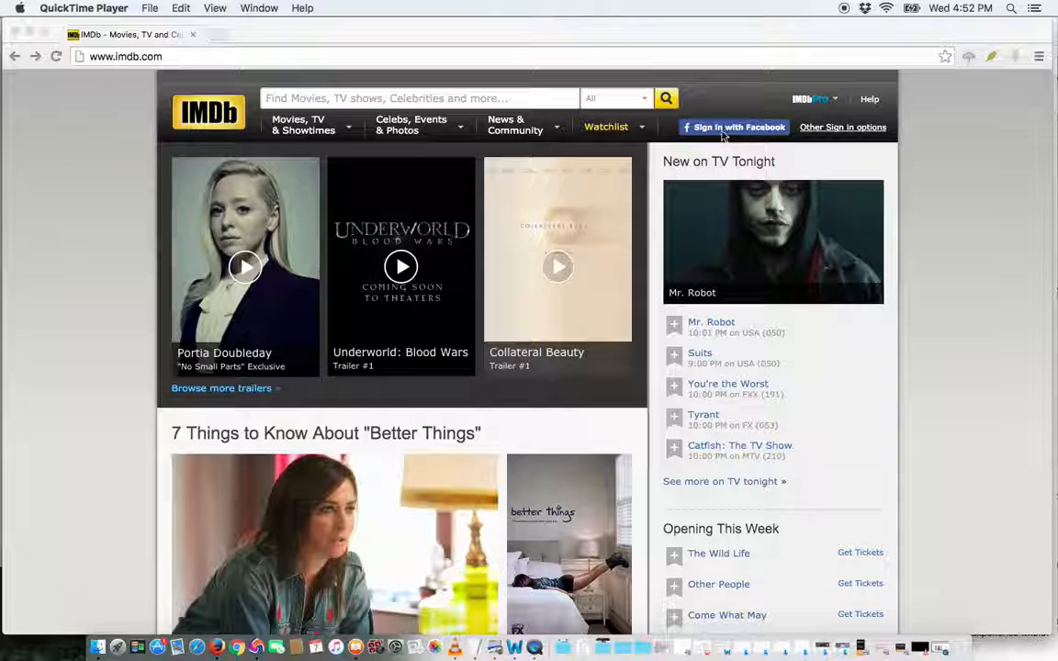
Step: View the other sign-in options and the new IMDb account registration form, and go back from them
left_click(833, 131)
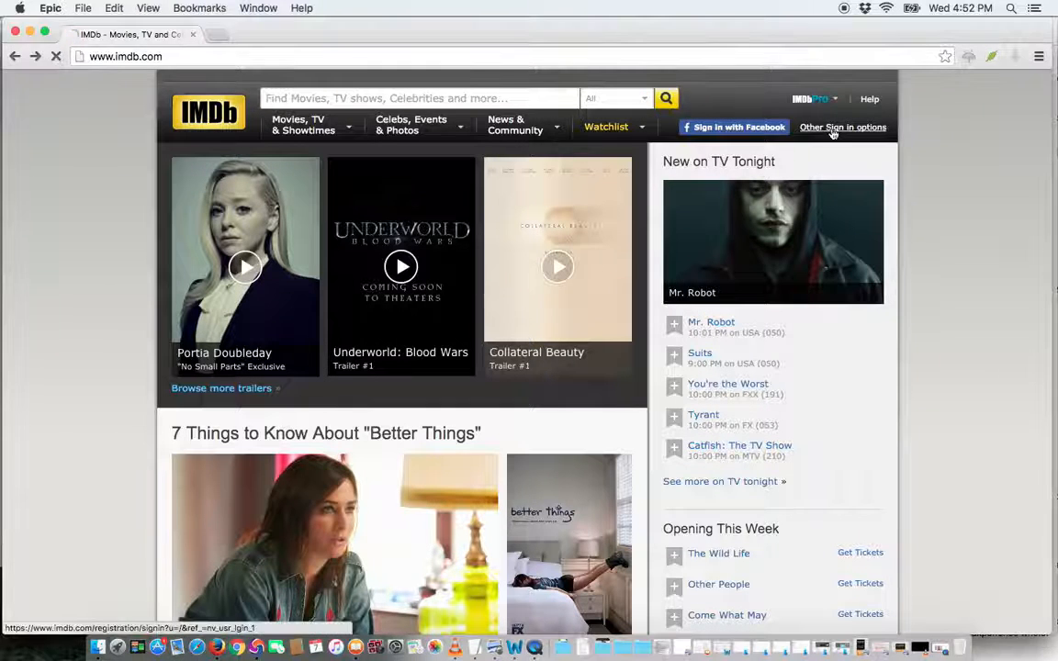
left_click(833, 132)
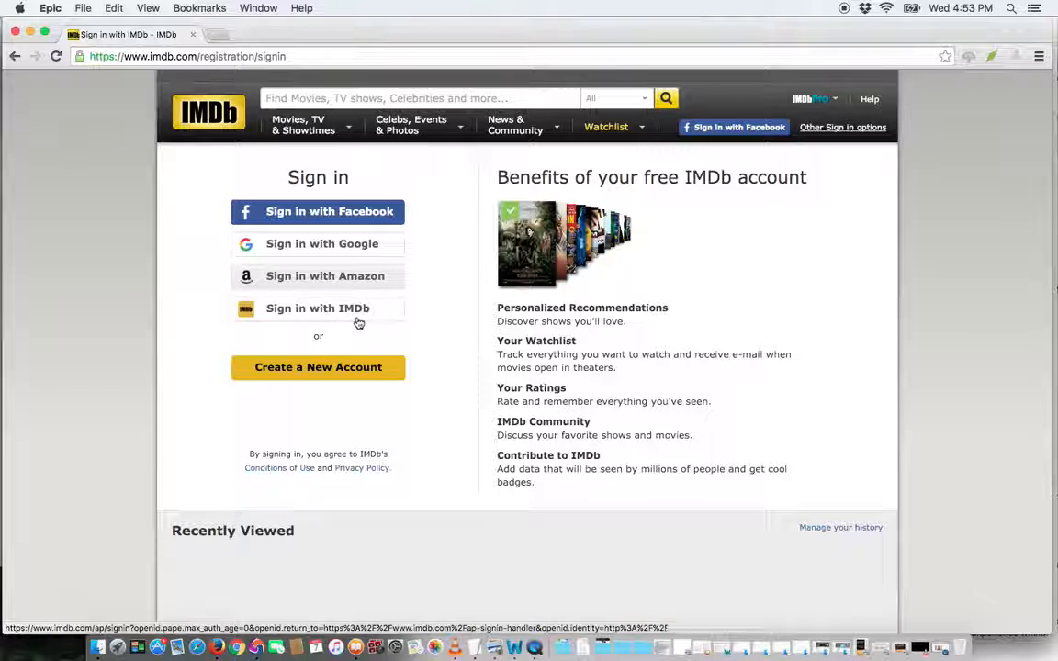
left_click(310, 371)
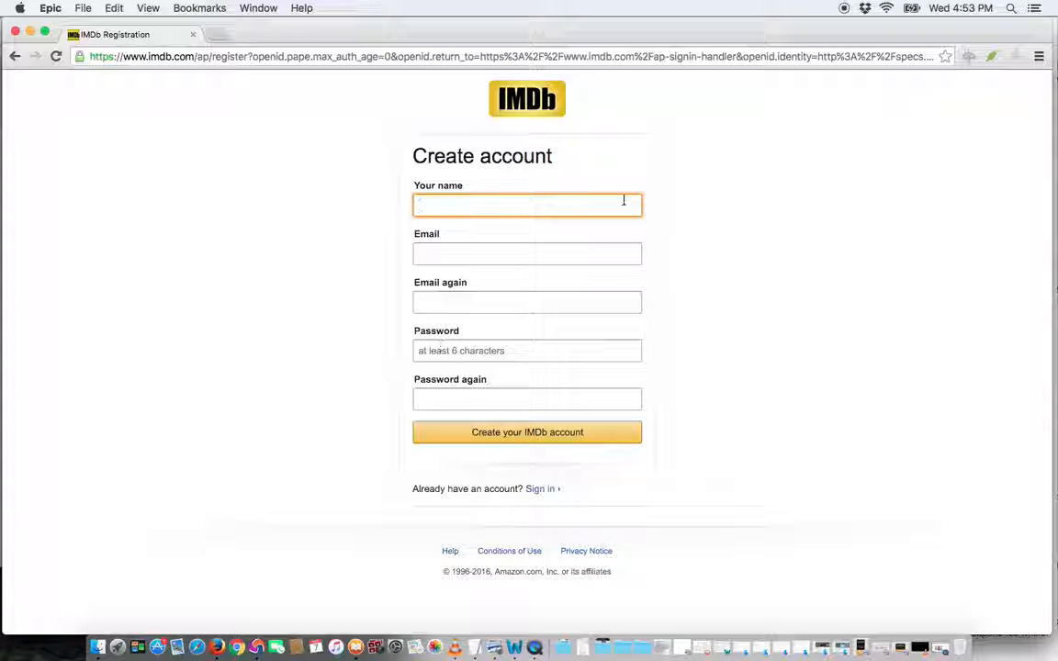
left_click(15, 57)
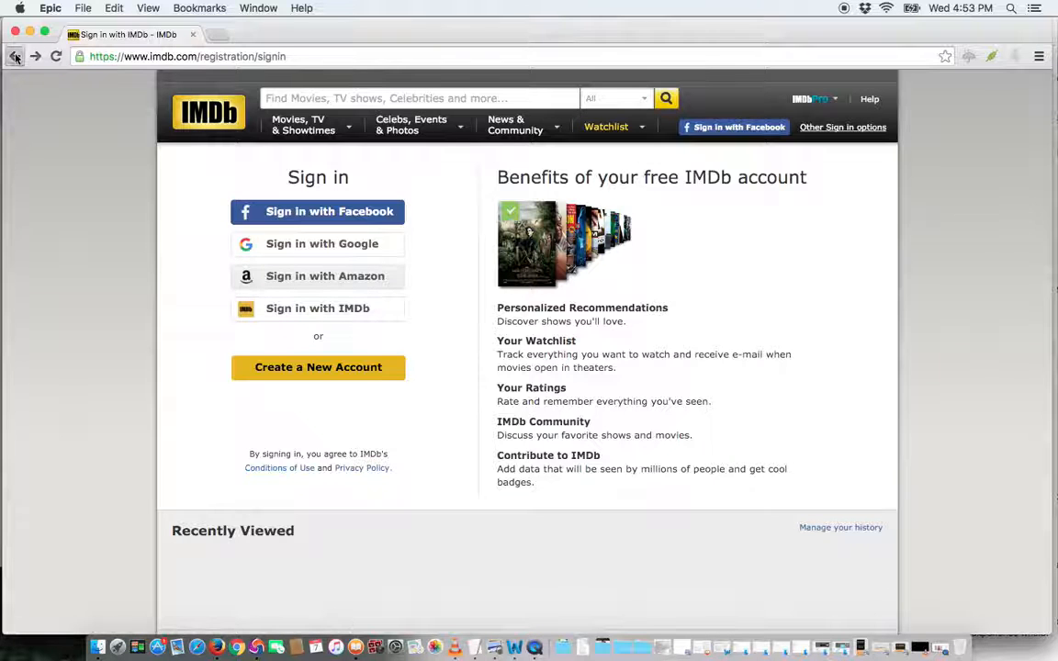
left_click(14, 57)
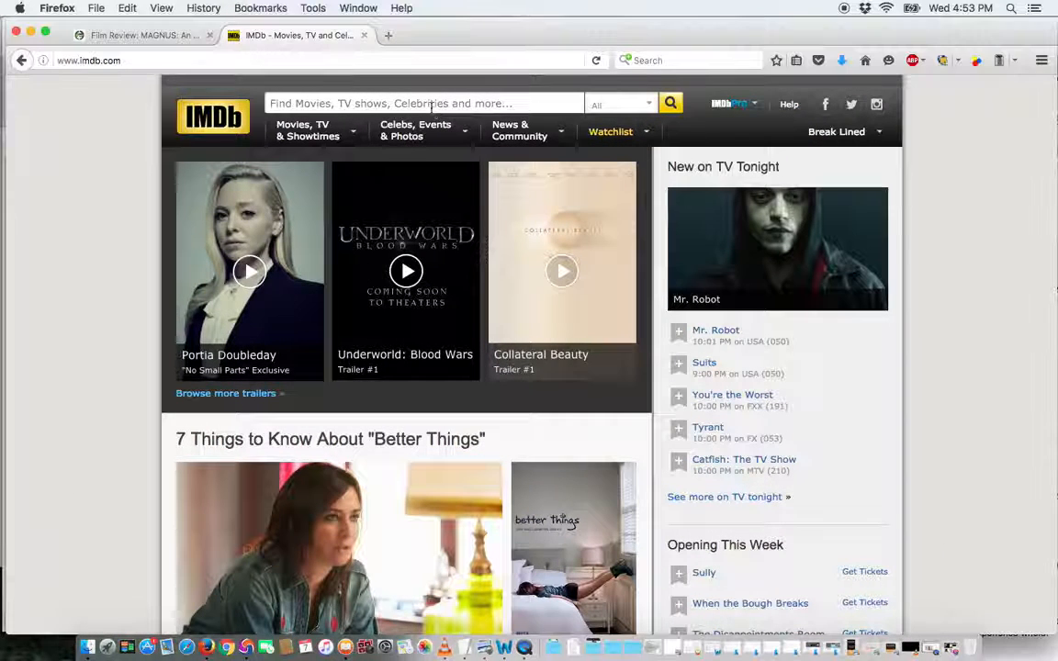
Step: Search IMDb for "magnus" and open the title page of the 2016 film Magnus
left_click(431, 107)
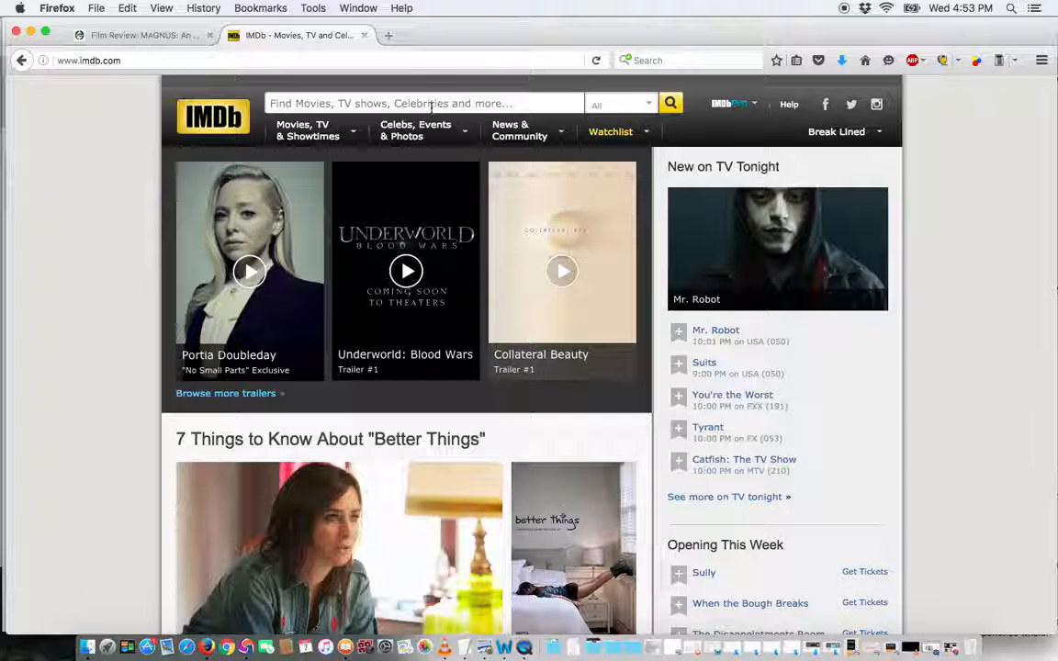
type("magnus")
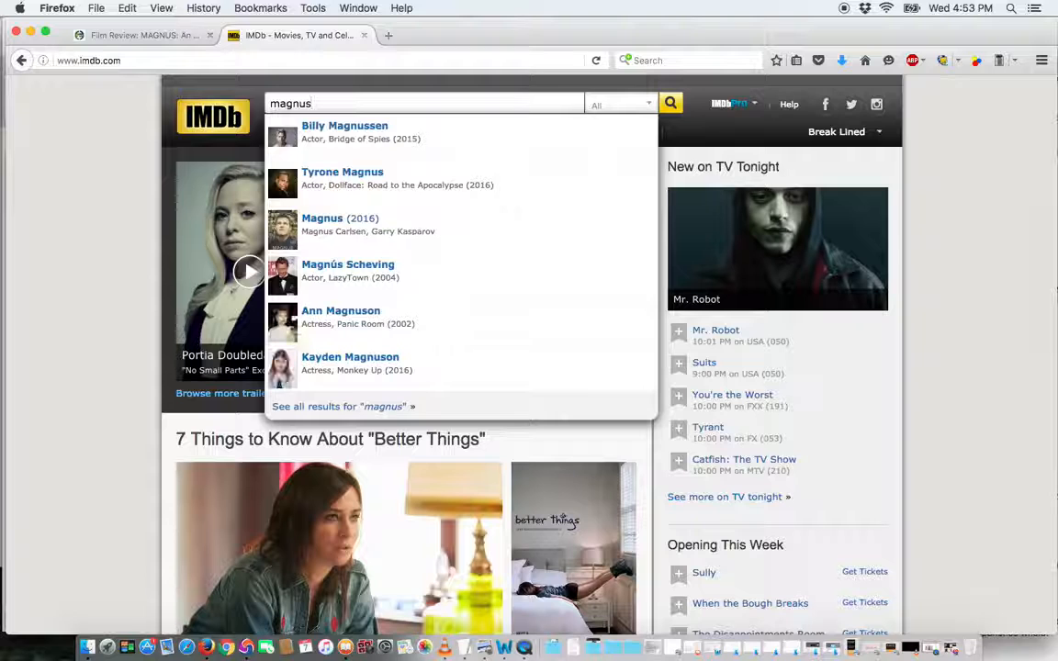
left_click(334, 232)
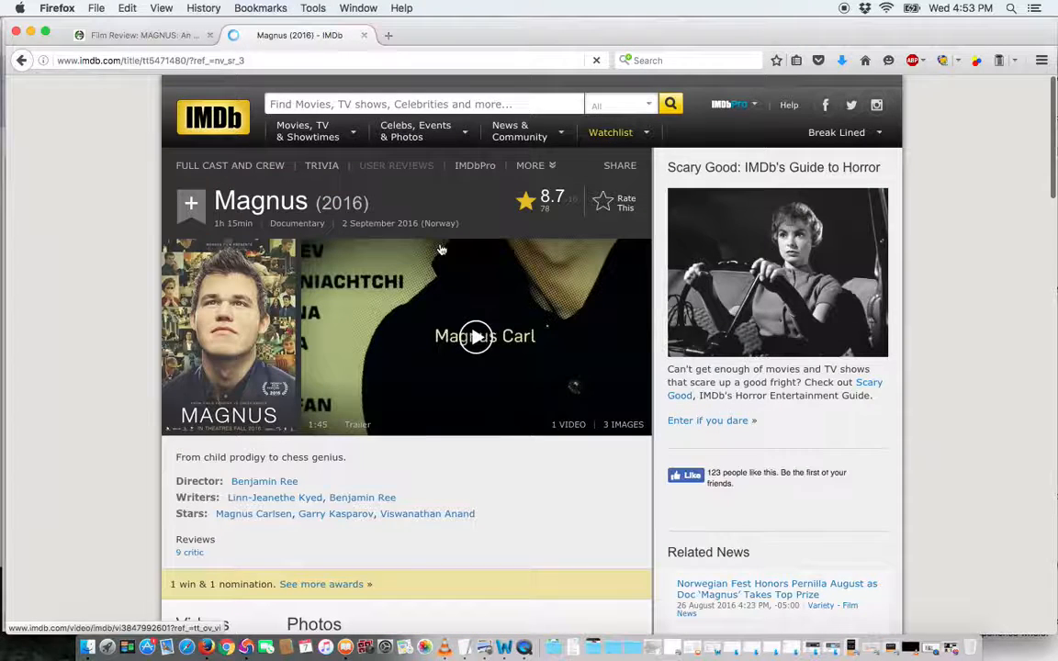
Step: Examine the Magnus title page for its critic reviews link and the section for contributing to the page
scroll(441, 250, "down", 2)
scroll(441, 250, "down", 5)
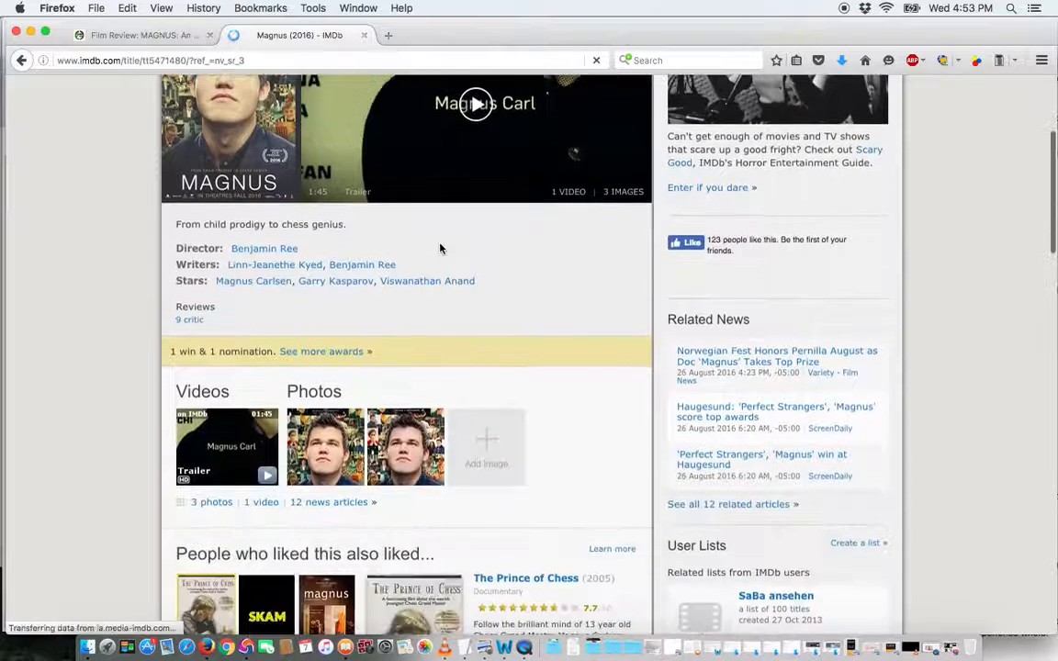
scroll(440, 250, "up", 7)
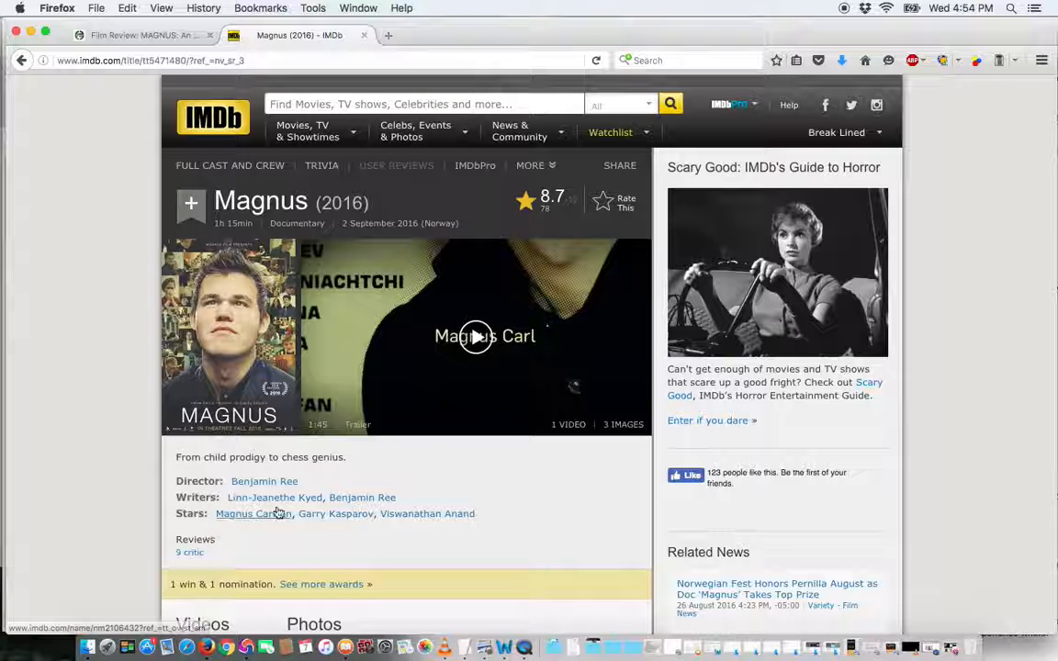
scroll(278, 513, "down", 3)
scroll(277, 509, "up", 3)
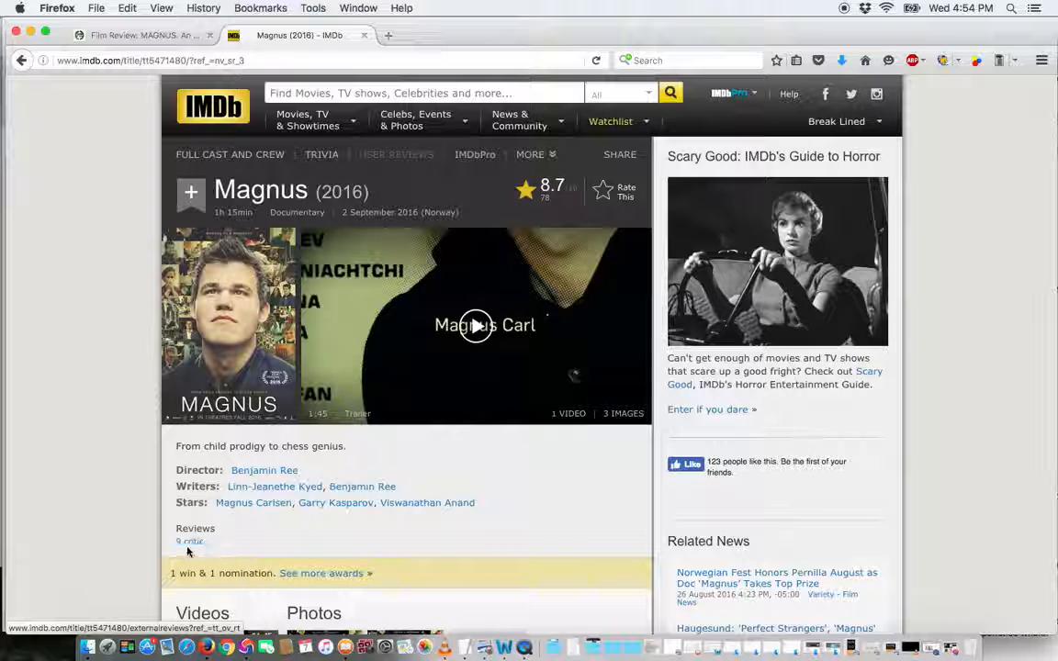
scroll(462, 484, "down", 20)
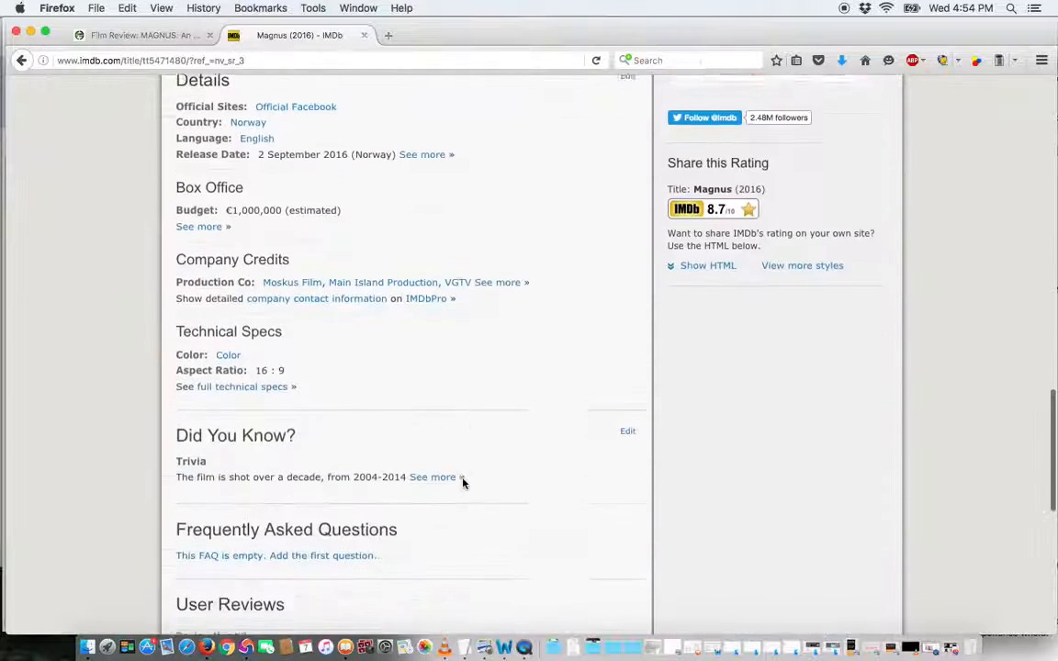
scroll(463, 484, "up", 2)
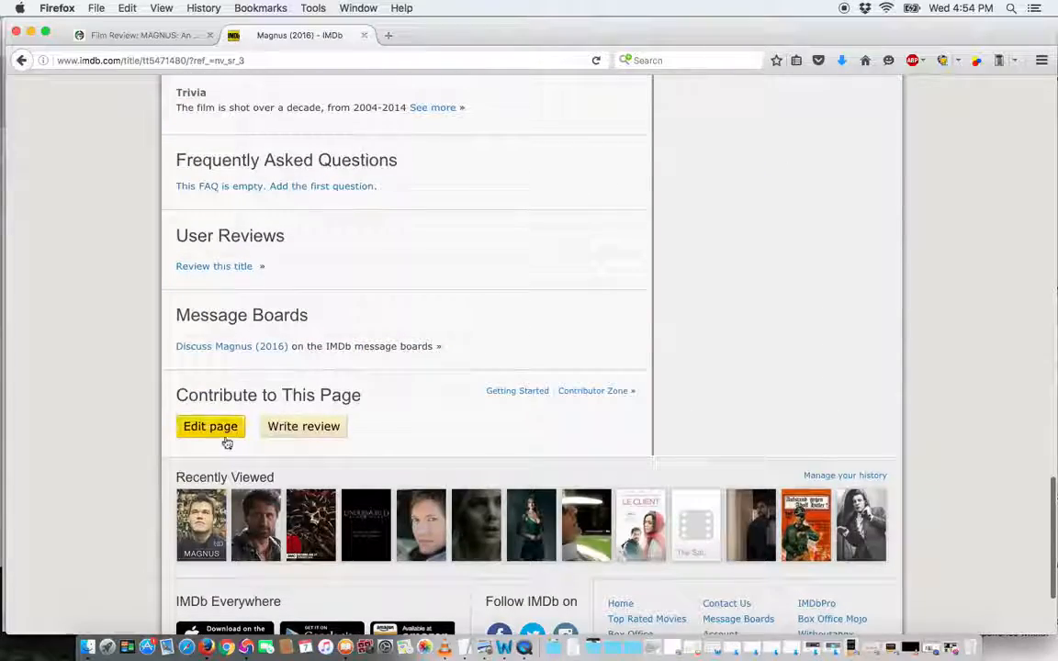
scroll(213, 428, "up", 20)
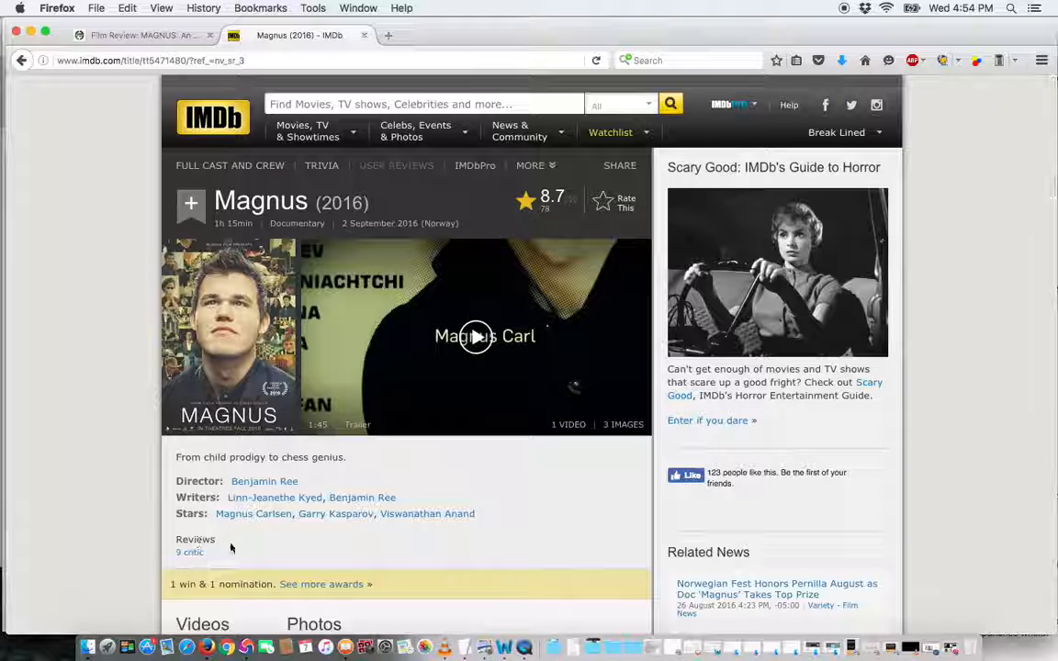
Step: Open the film's critic reviews list for editing and request a form to add 1 item under External Reviews
left_click(190, 552)
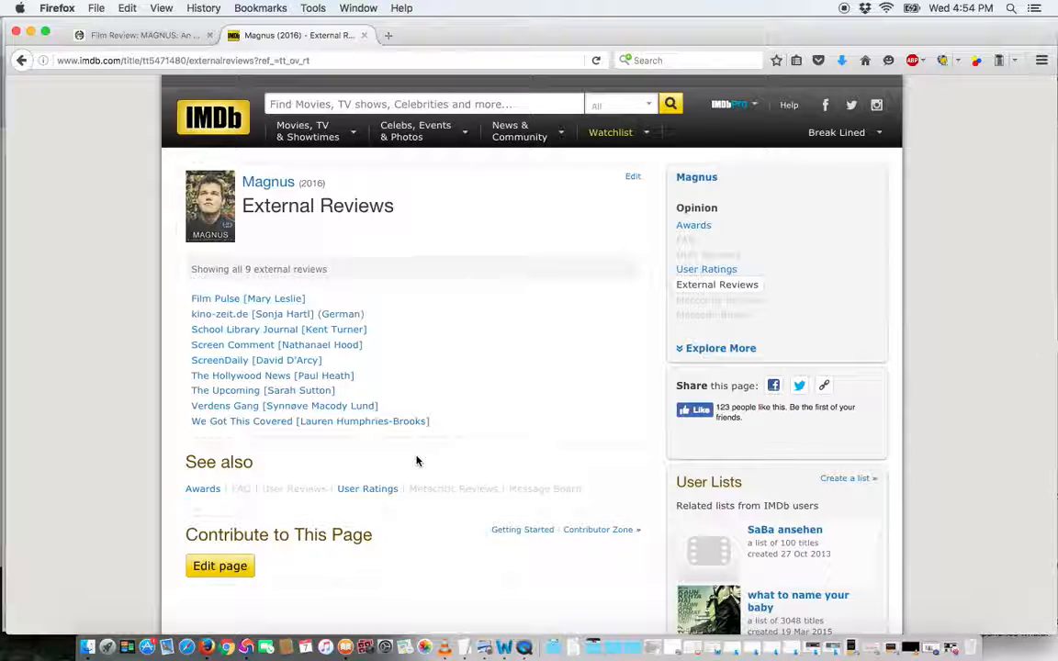
left_click(227, 569)
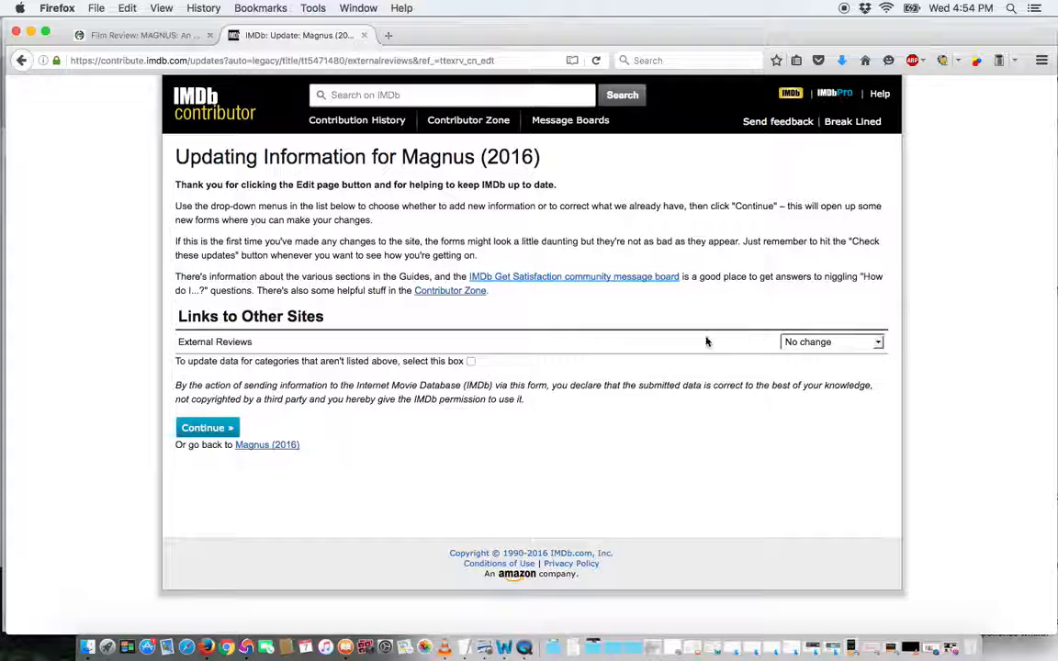
left_click(877, 343)
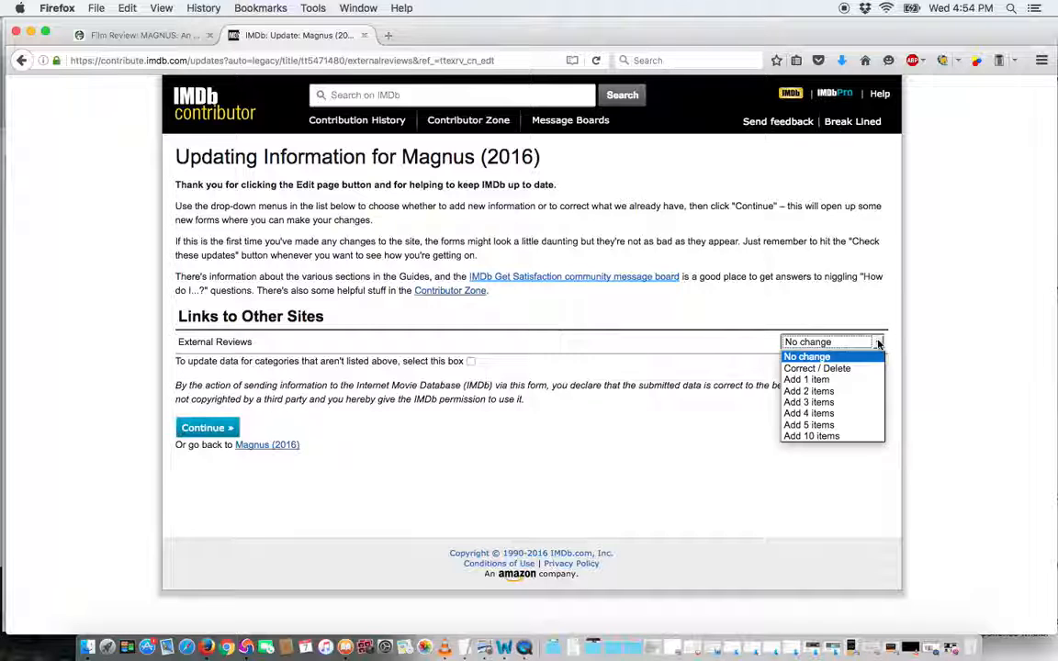
left_click(807, 382)
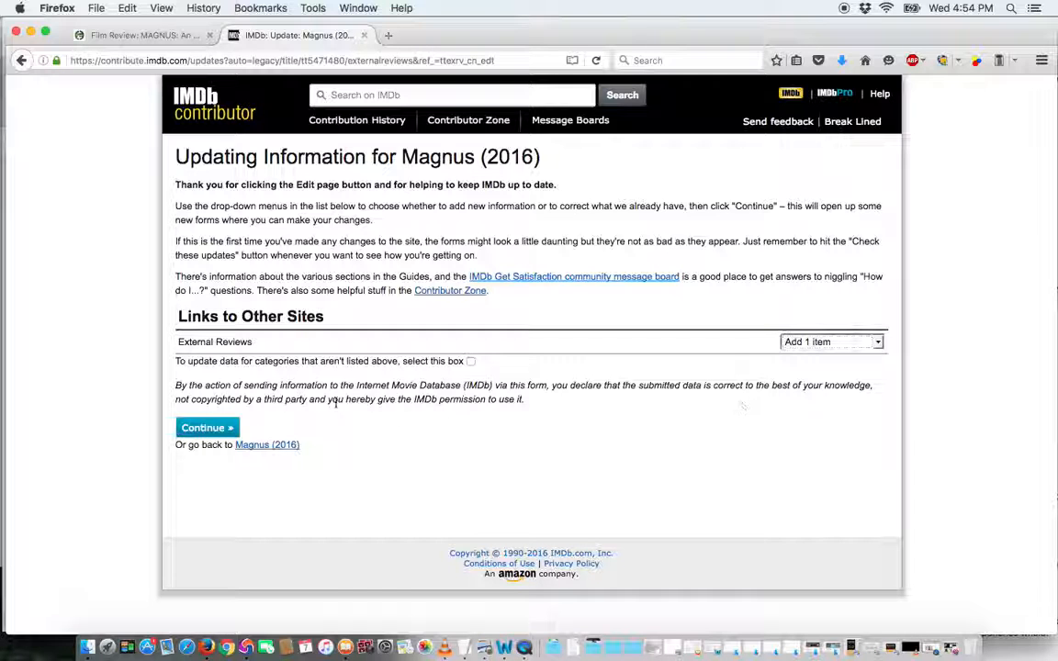
left_click(199, 429)
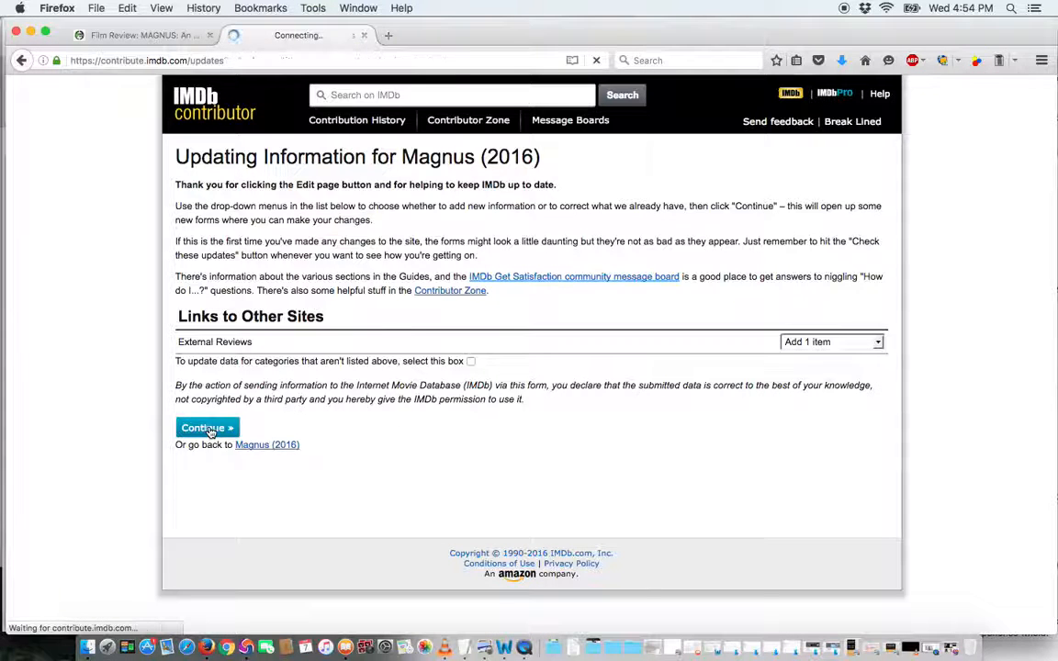
Step: Check the link formatting rules and copy the FilmBook MAGNUS review's web address into the new external review's URL
scroll(505, 379, "down", 2)
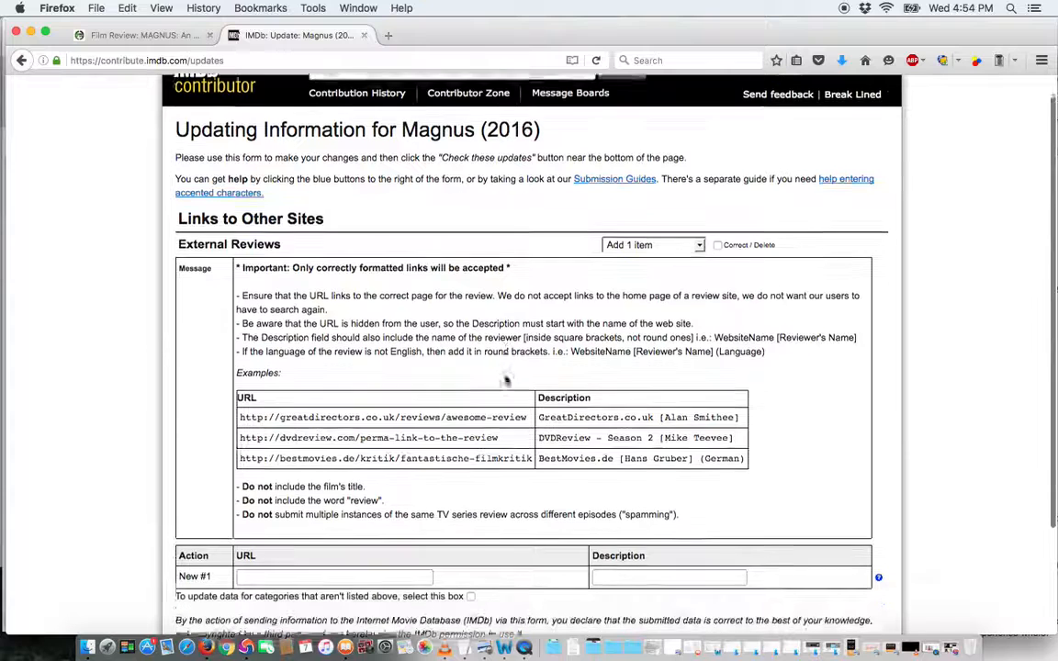
scroll(505, 379, "down", 2)
scroll(588, 330, "up", 3)
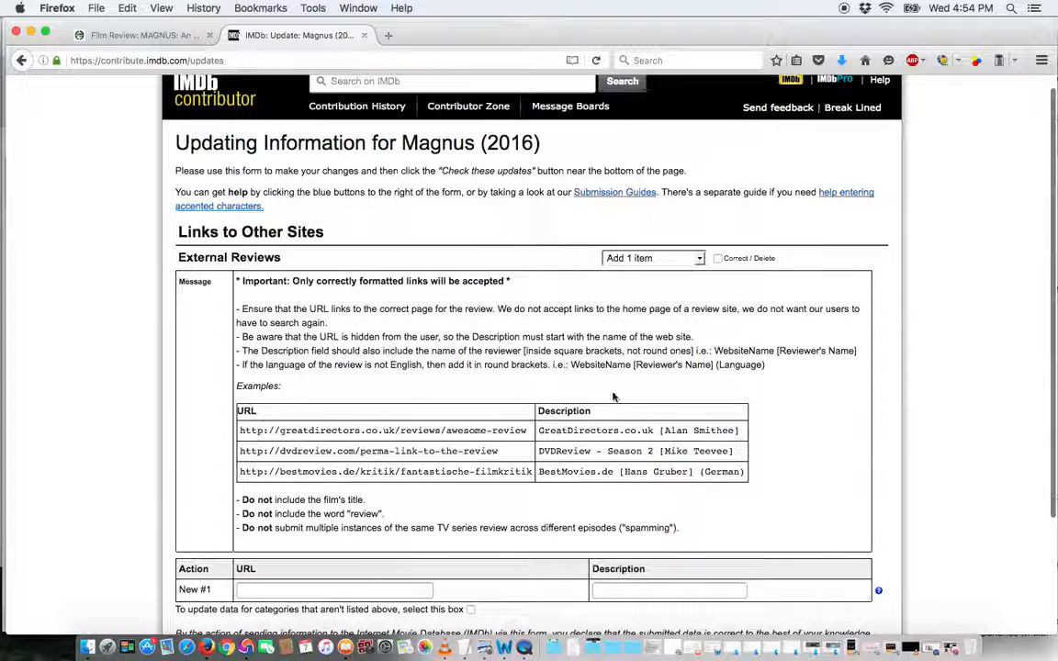
scroll(785, 448, "down", 4)
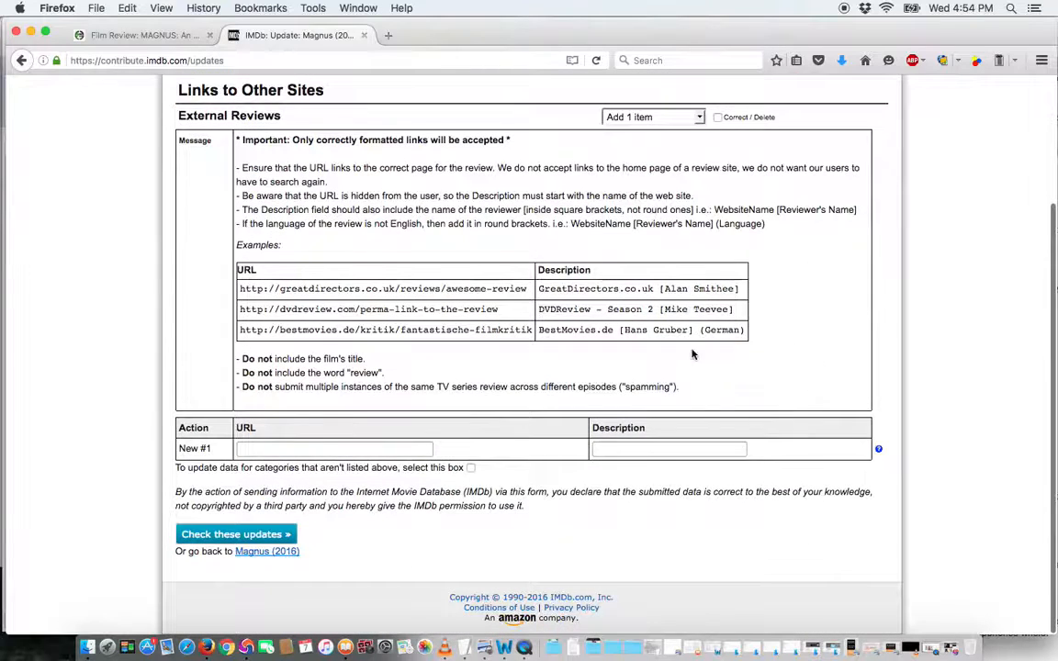
scroll(692, 354, "up", 3)
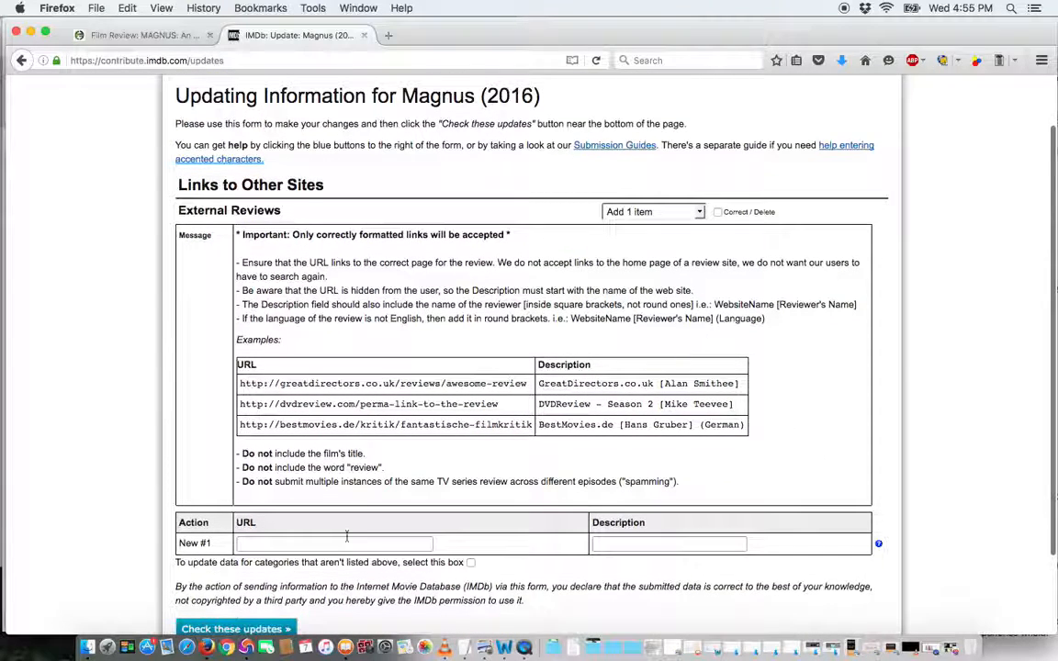
left_click(336, 546)
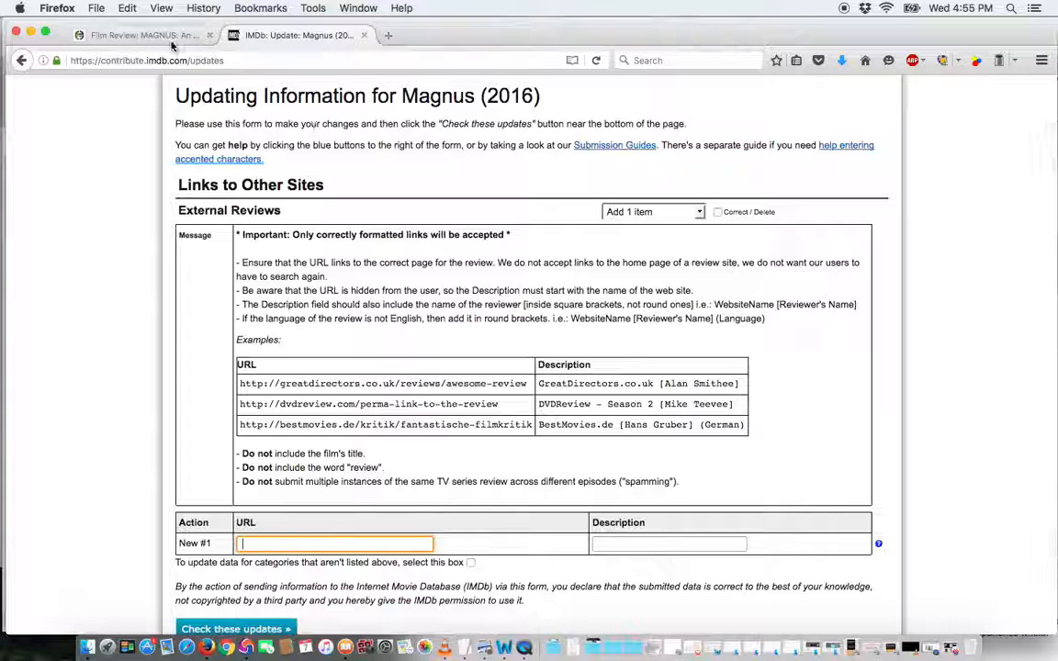
left_click(161, 37)
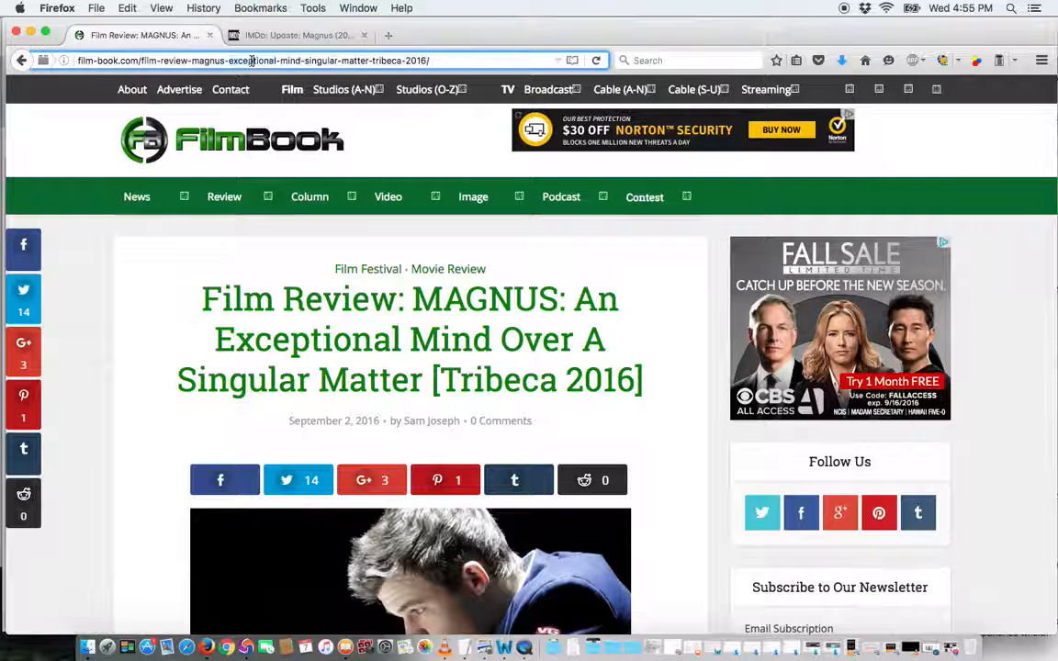
triple_click(250, 61)
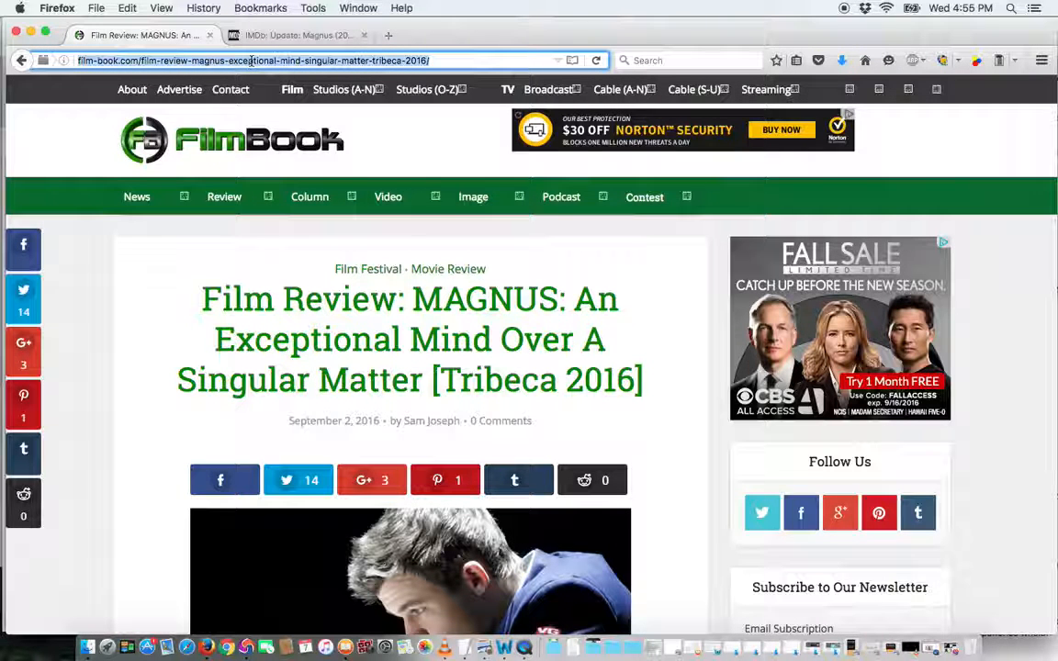
left_click(284, 35)
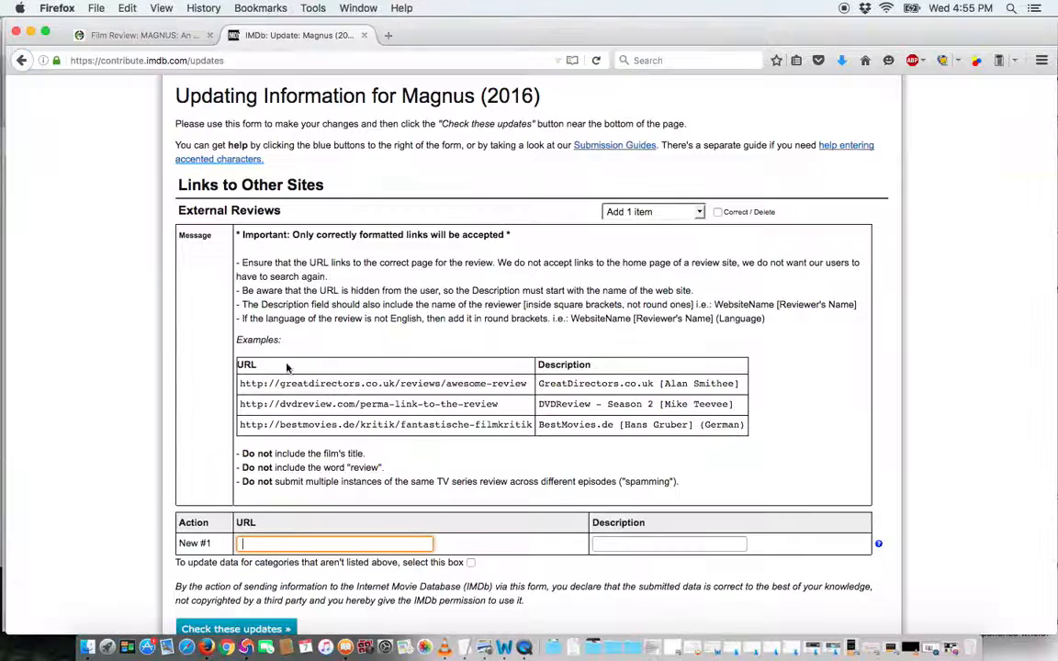
key("super+v")
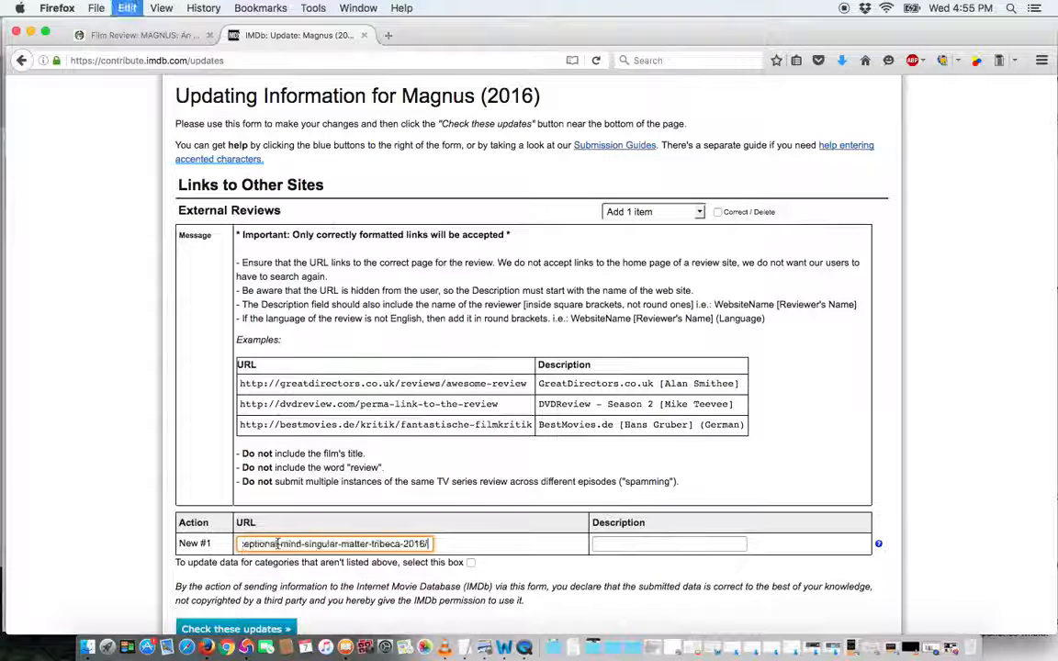
Step: Enter "FilmBook" followed by the reviewer's full name in square brackets as the new link's description
left_click(605, 546)
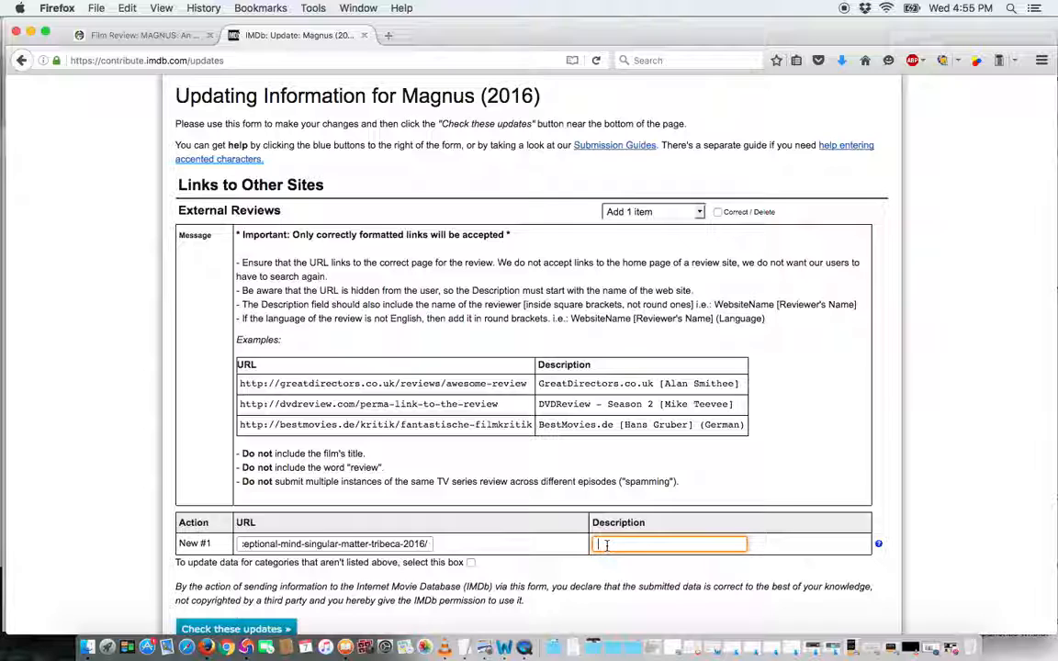
type("F")
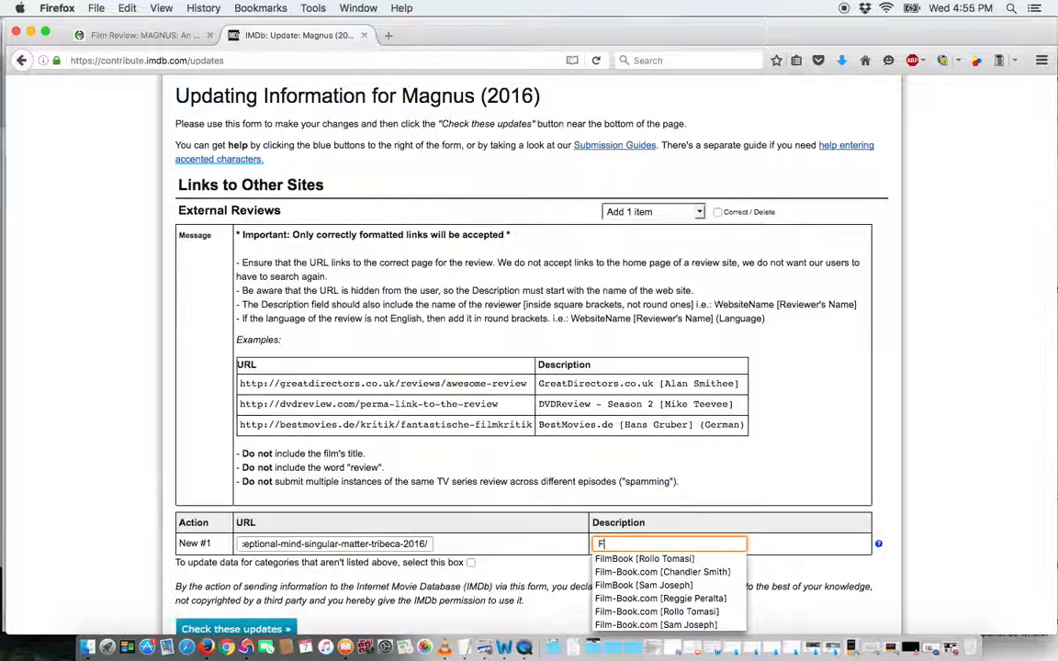
type("ilmBook")
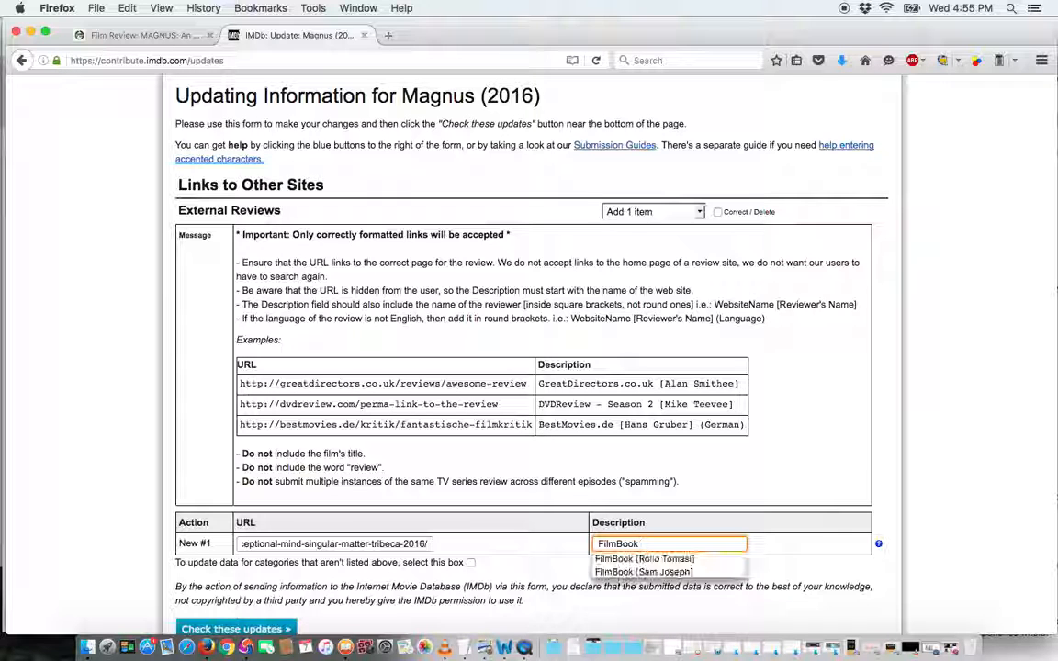
type(" [Sam Joseph")
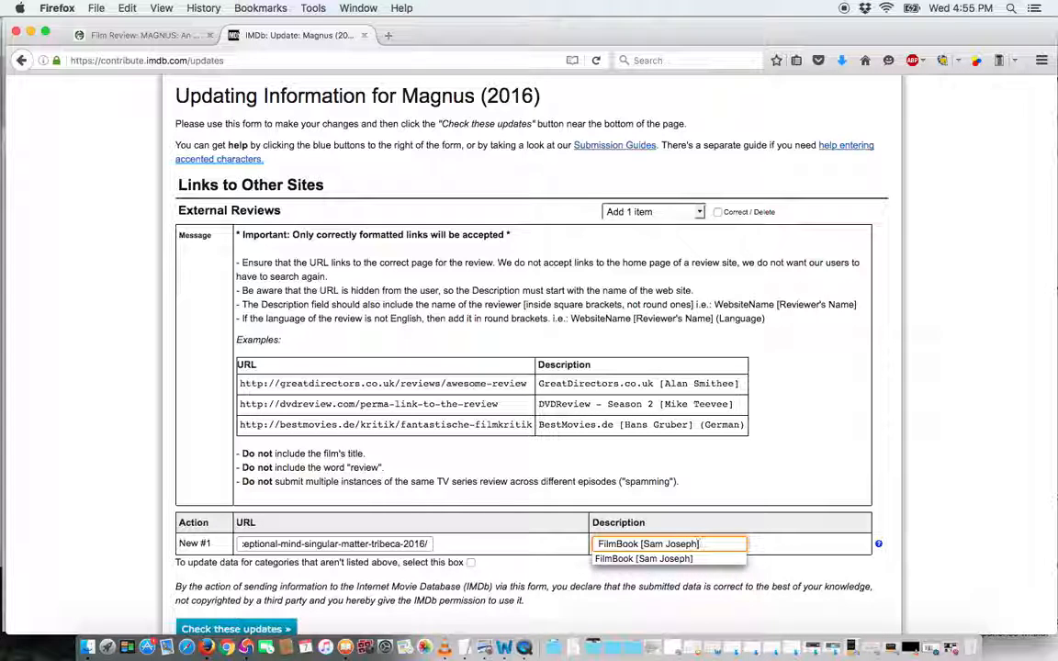
left_click(661, 415)
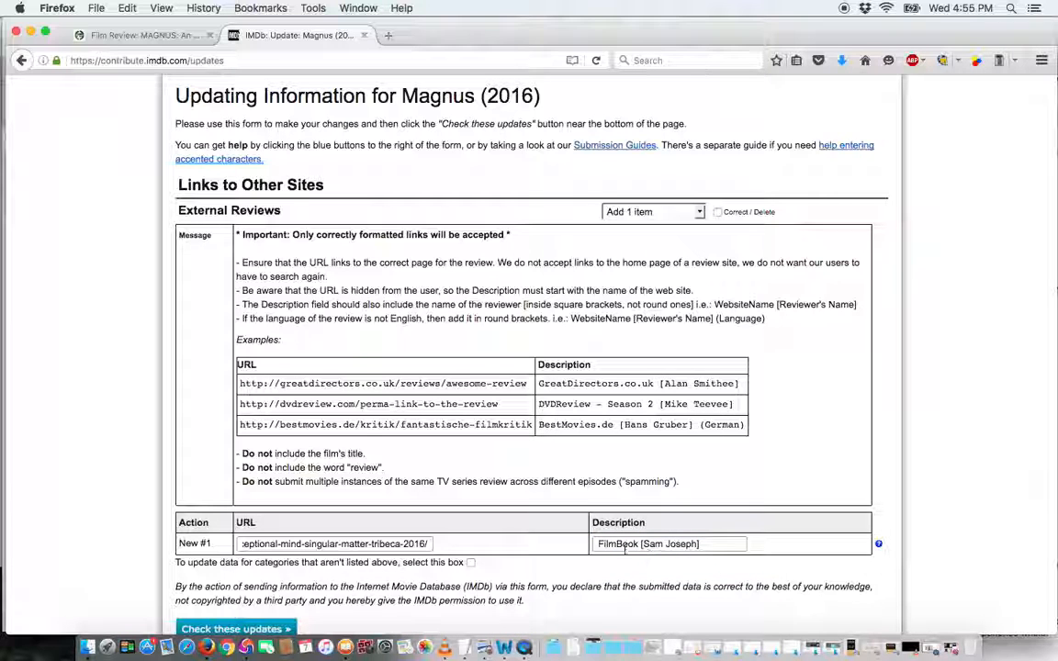
Step: Check the new external review entry for Magnus (2016) and submit the updates
scroll(557, 551, "down", 2)
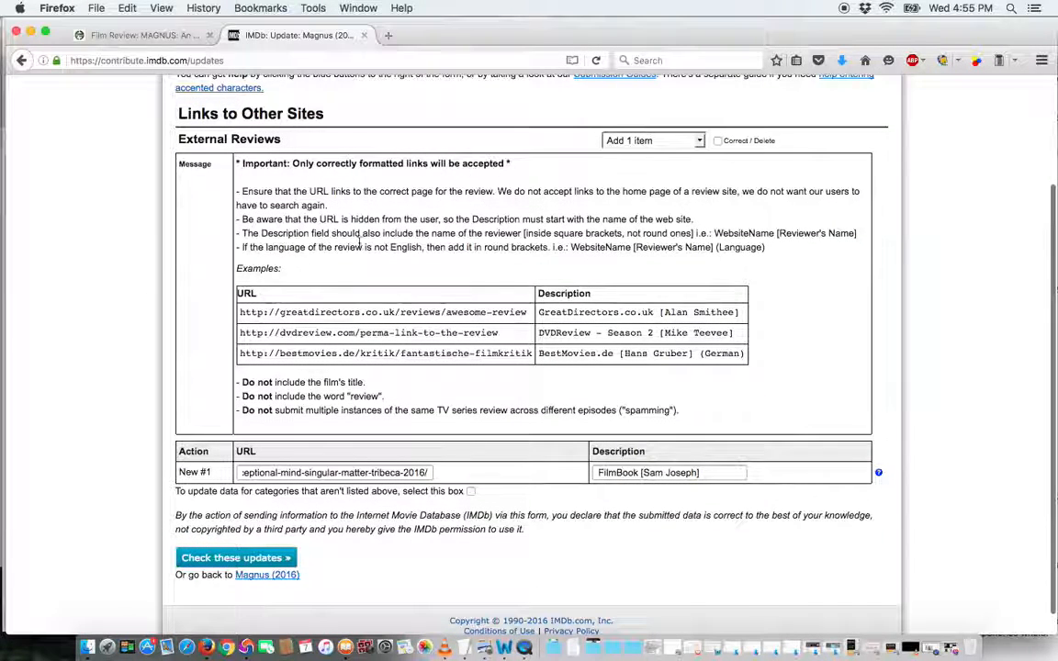
left_click(239, 558)
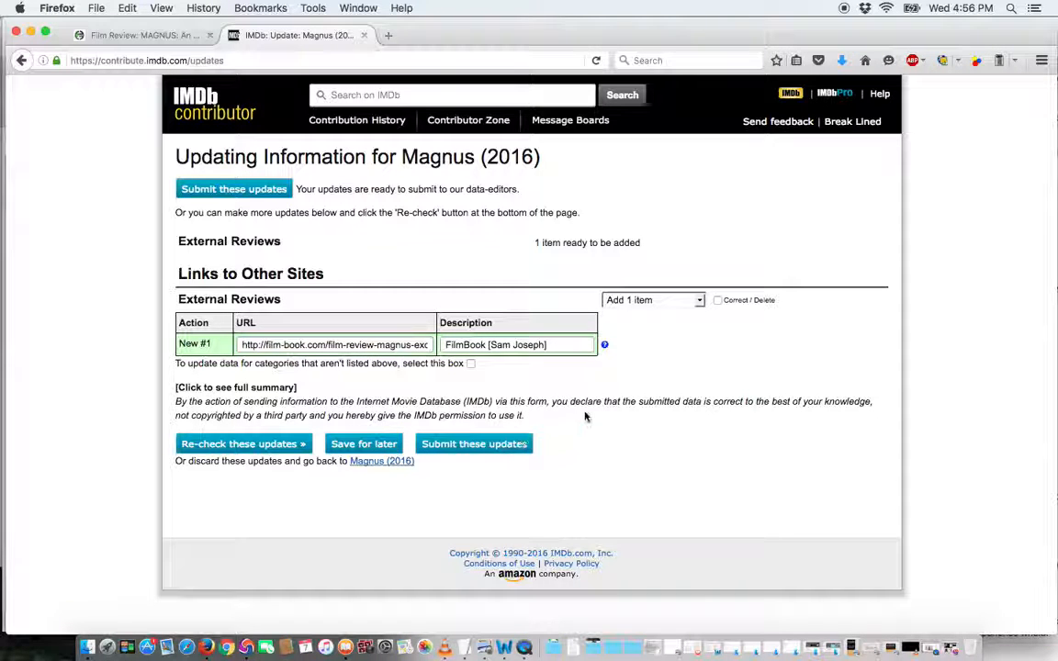
left_click(497, 444)
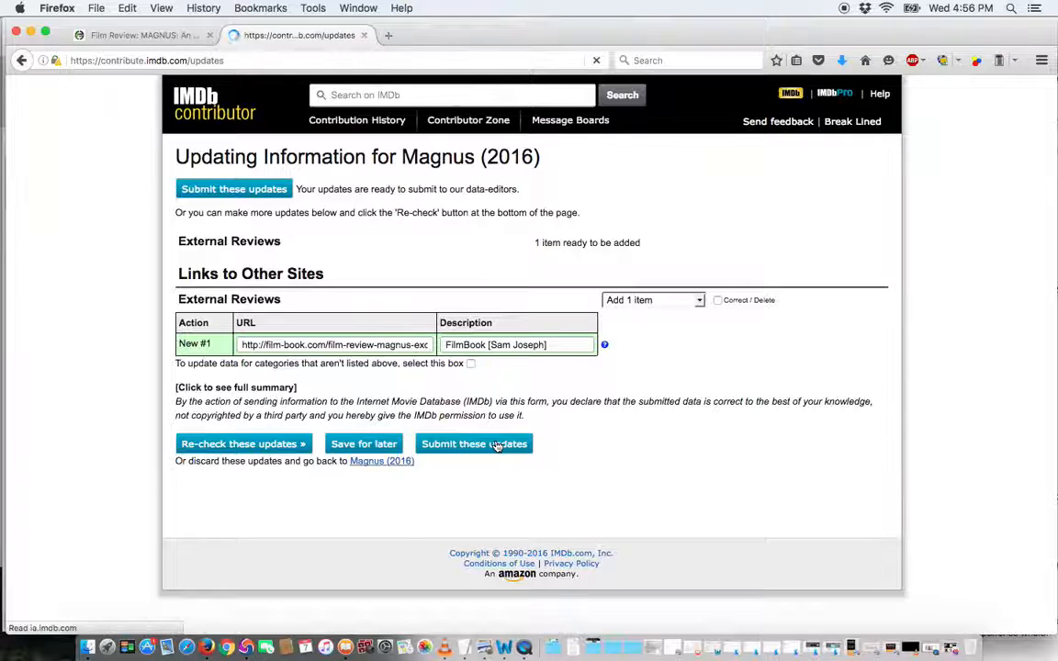